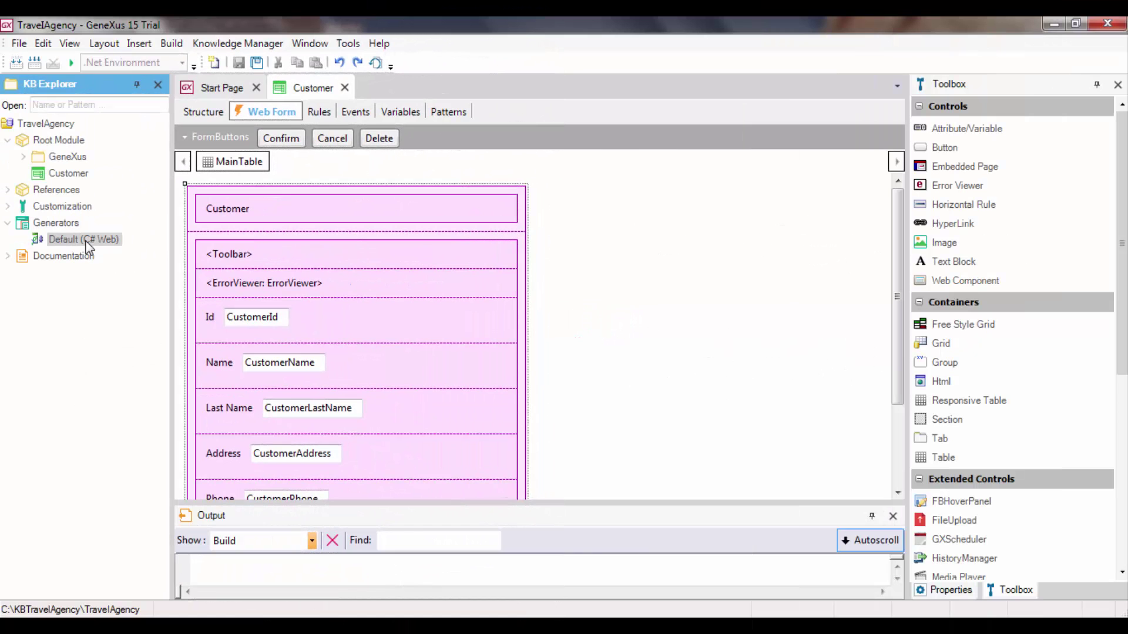
- Open the Default (C# Web) generator's properties and confirm Execution shows Deploy to cloud = Yes
{"action": "right_click", "coordinate": [86, 245]}
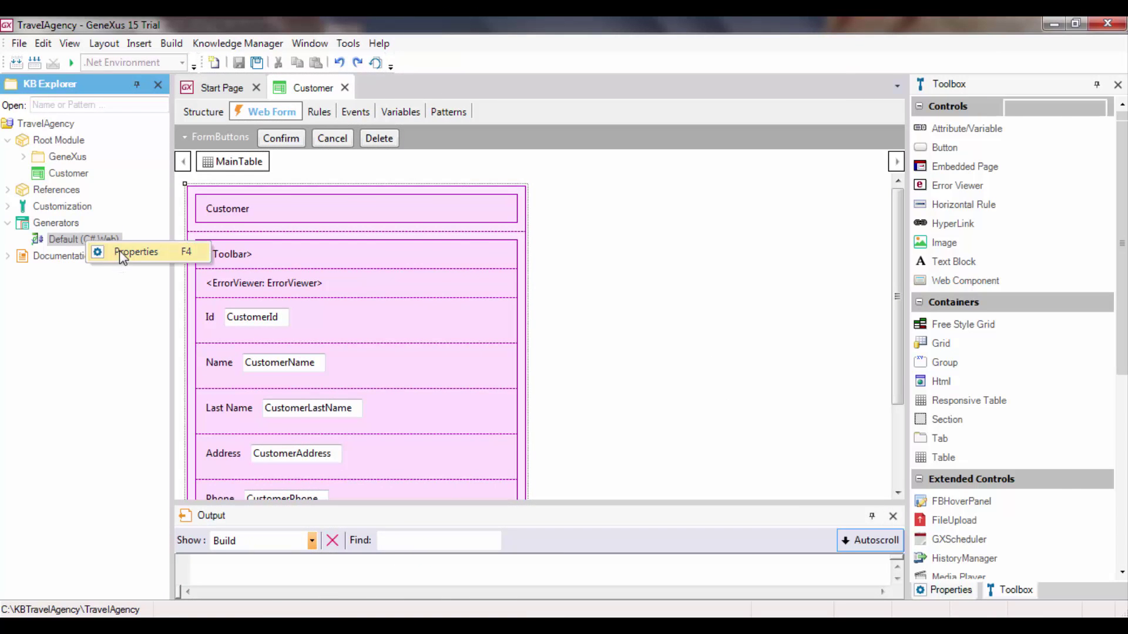
{"action": "left_click", "coordinate": [119, 251]}
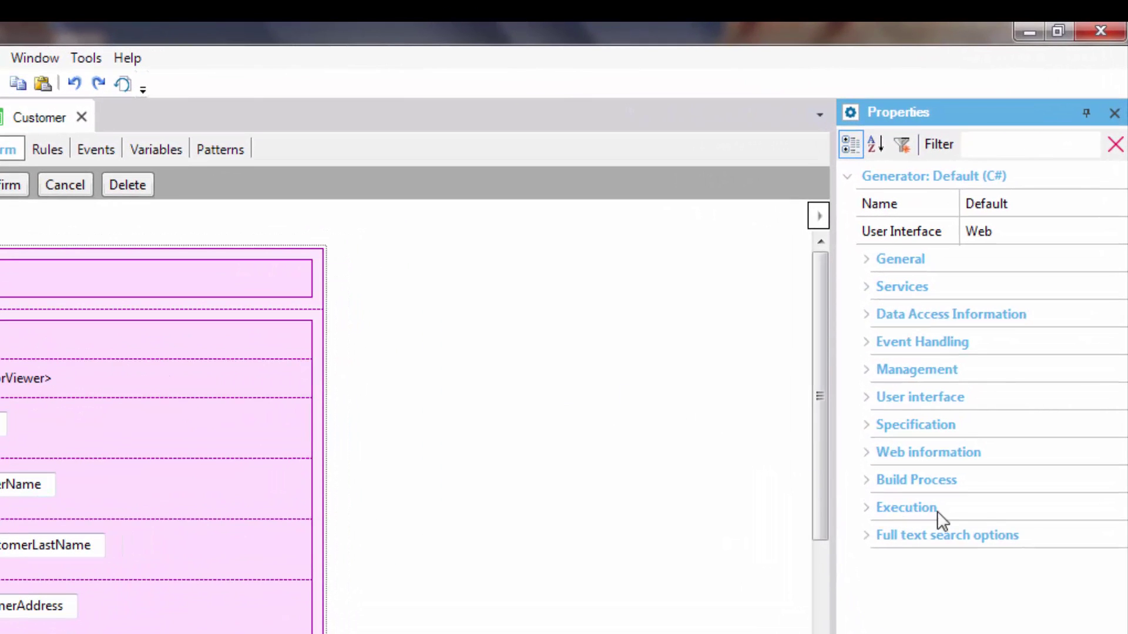
{"action": "double_click", "coordinate": [987, 508]}
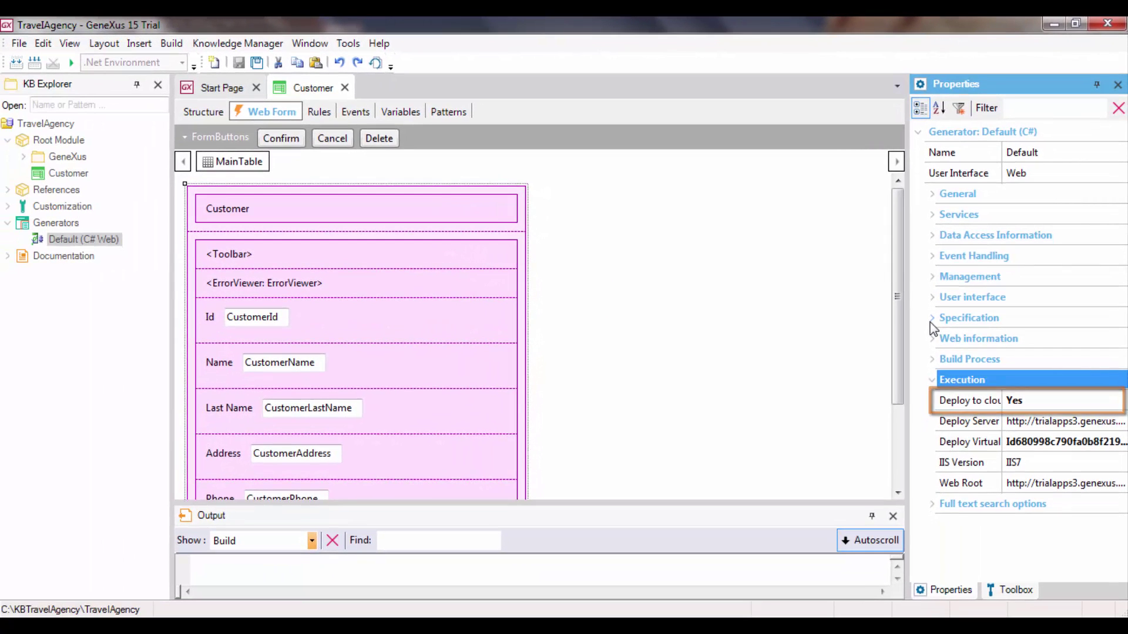
{"action": "left_click", "coordinate": [452, 163]}
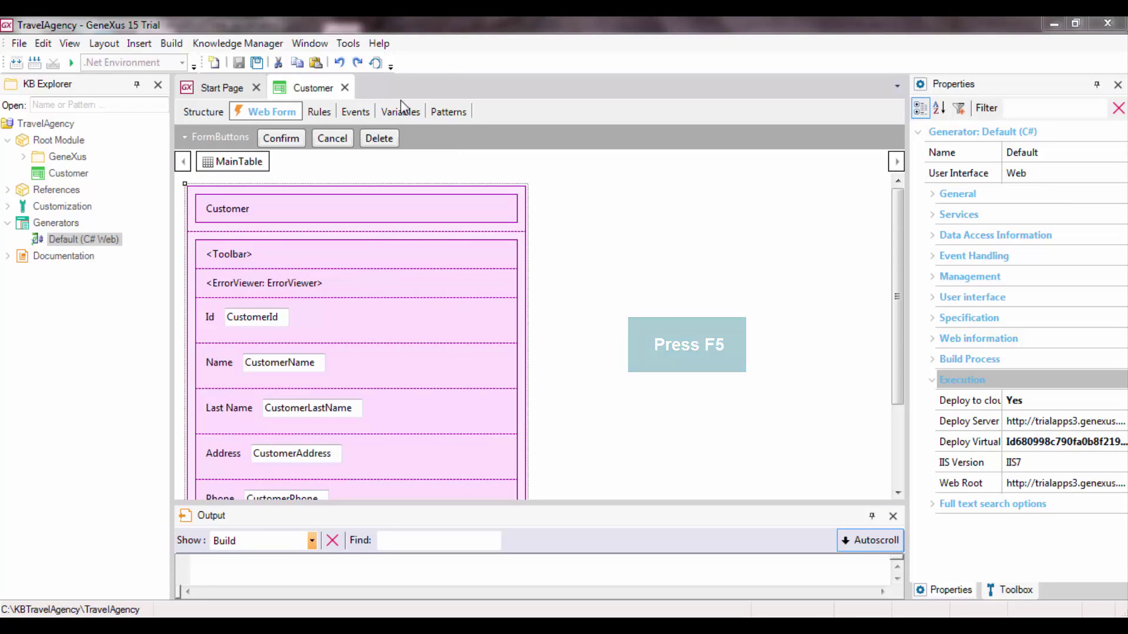
- Run the application with F5 and sign in to the GeneXus account
{"action": "key", "text": "F5"}
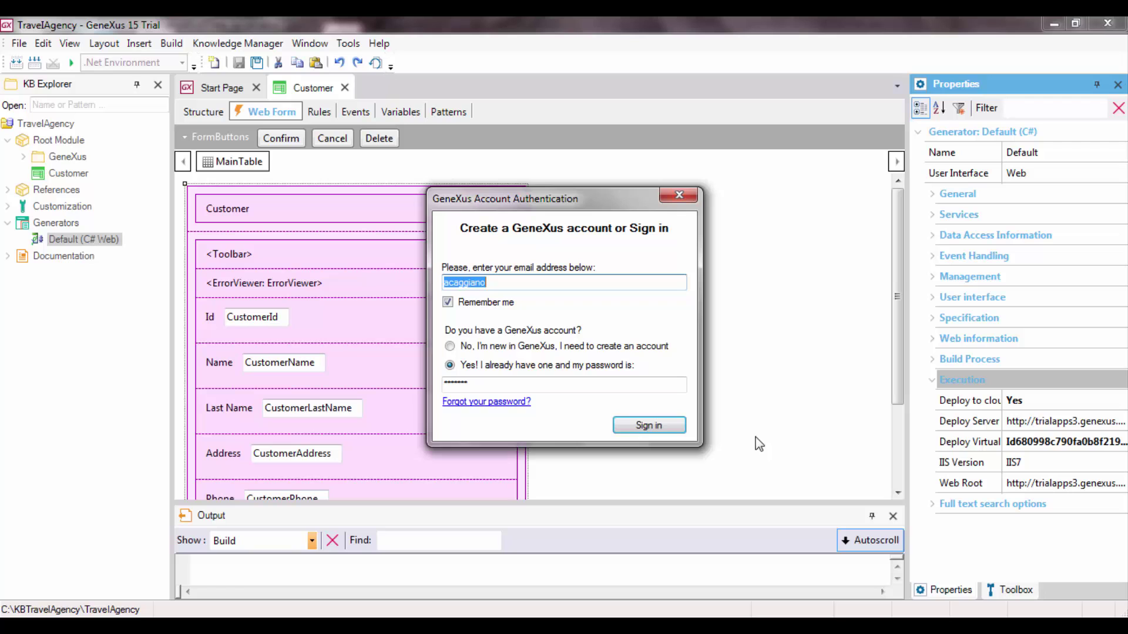
{"action": "left_click", "coordinate": [669, 425]}
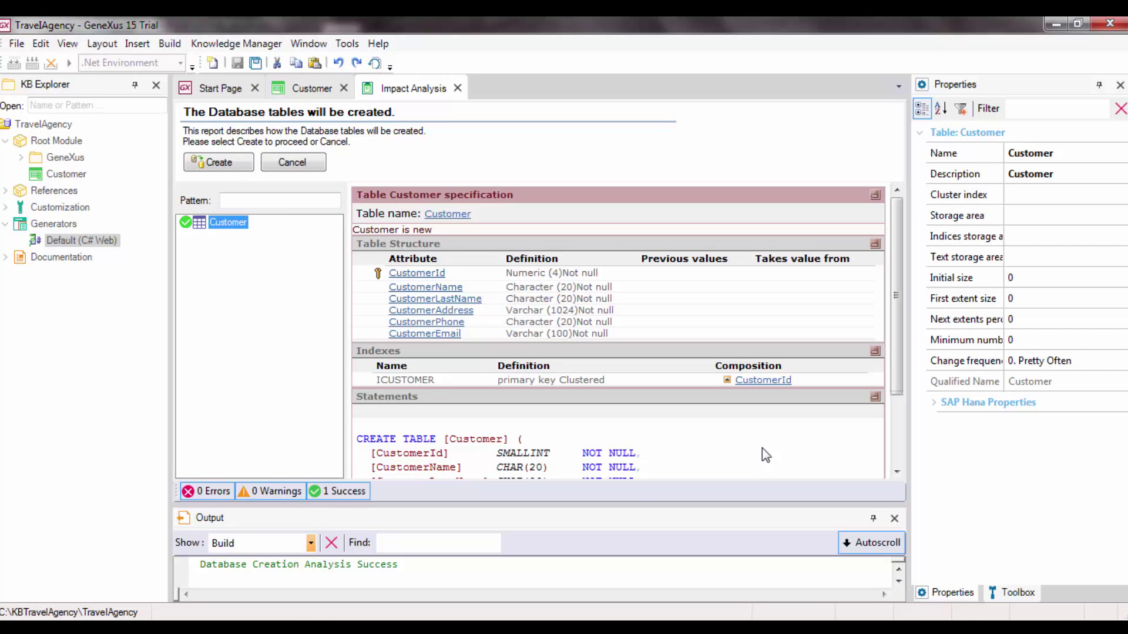
- Create the Customer table and let the app build and deploy to the Developer Menu
{"action": "left_click", "coordinate": [235, 167]}
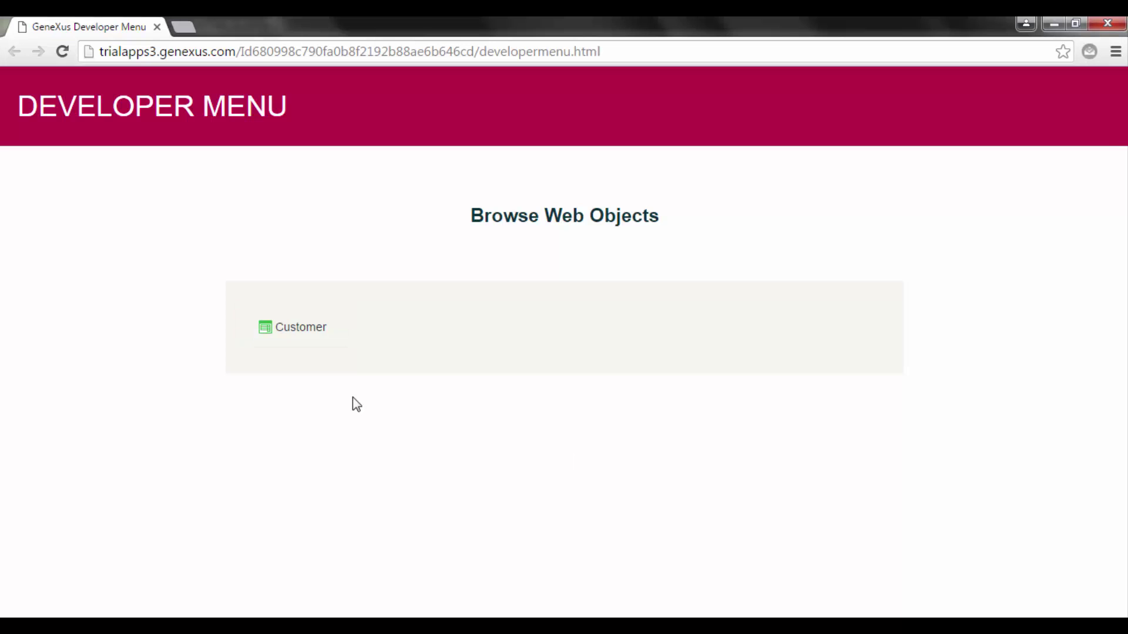
- Open the Developer Menu's Customer link in a new browser tab
{"action": "right_click", "coordinate": [306, 328]}
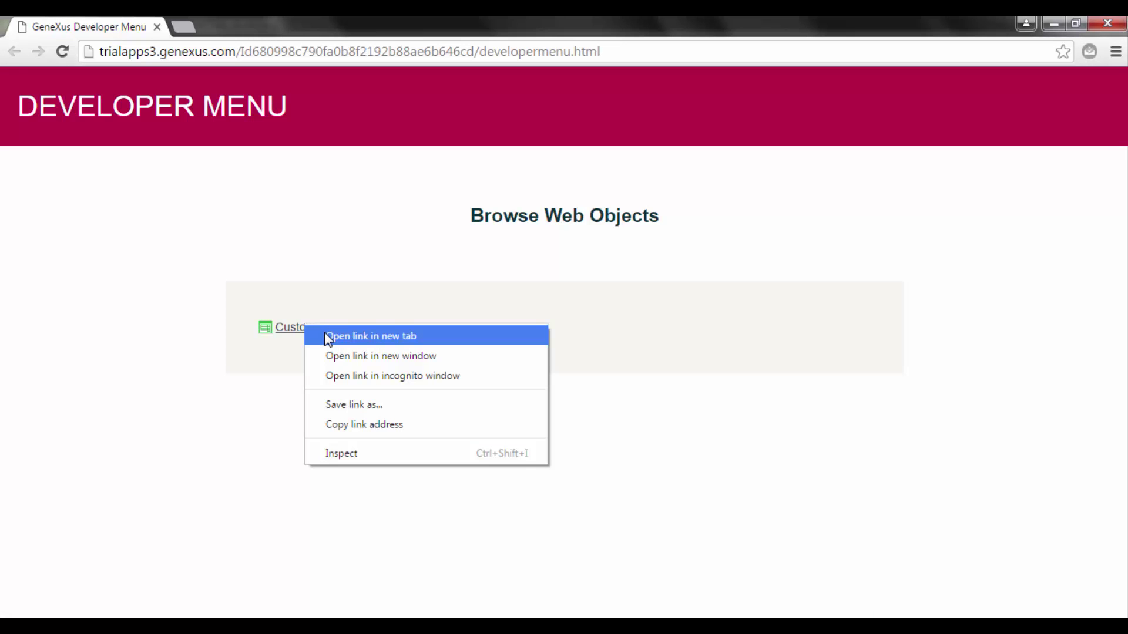
{"action": "left_click", "coordinate": [370, 336]}
{"action": "left_click", "coordinate": [295, 27]}
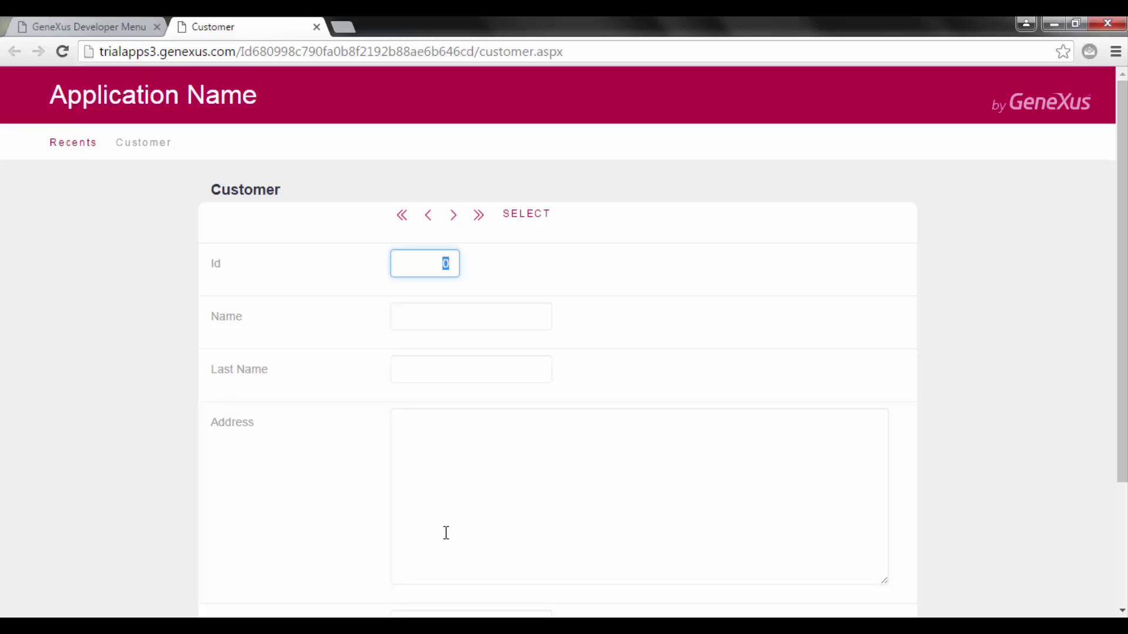
{"action": "type", "text": "1"}
- Enter customer 1: Id 1, John Smith, 5th Avenue 111, phone 1111, and an email
{"action": "key", "text": "Tab"}
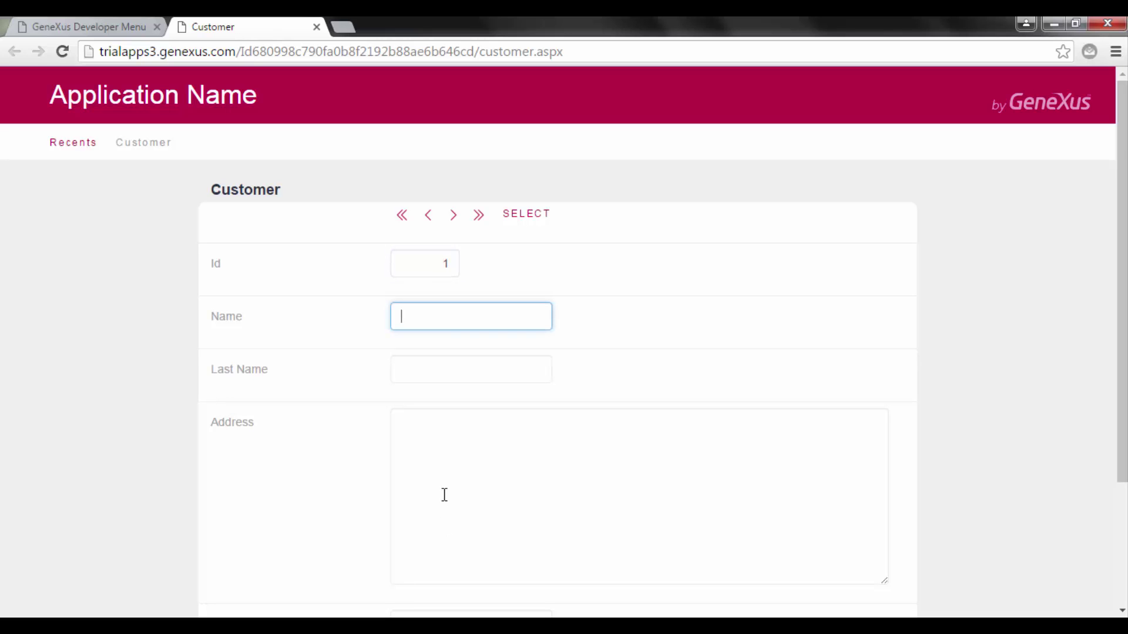
{"action": "type", "text": "Jo"}
{"action": "type", "text": "hn"}
{"action": "key", "text": "Tab"}
{"action": "type", "text": "Smith"}
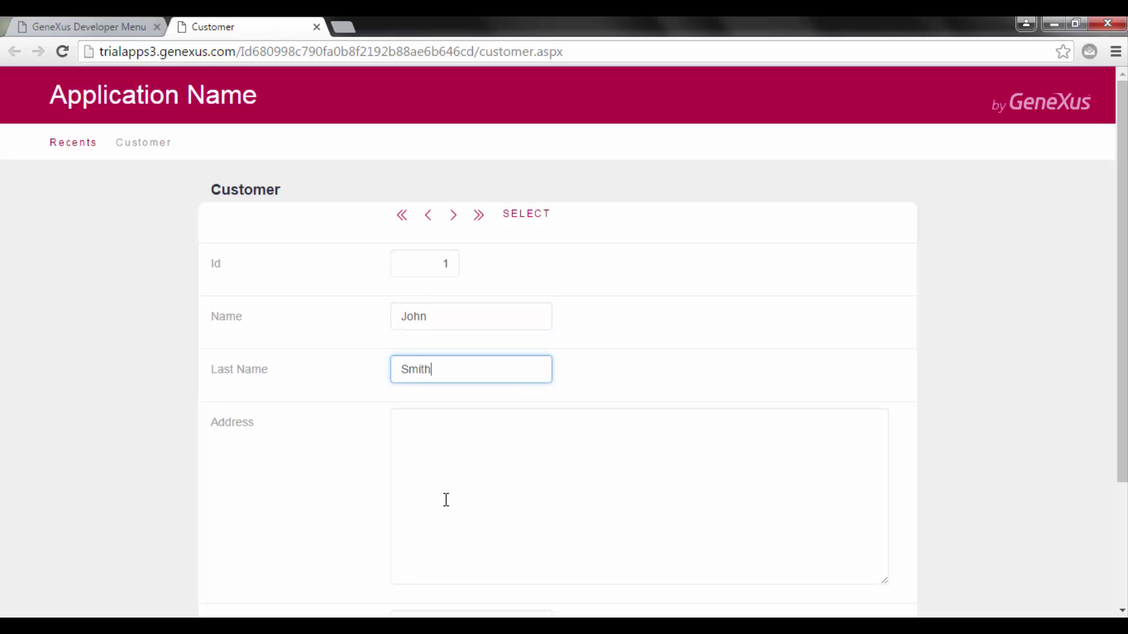
{"action": "key", "text": "Tab"}
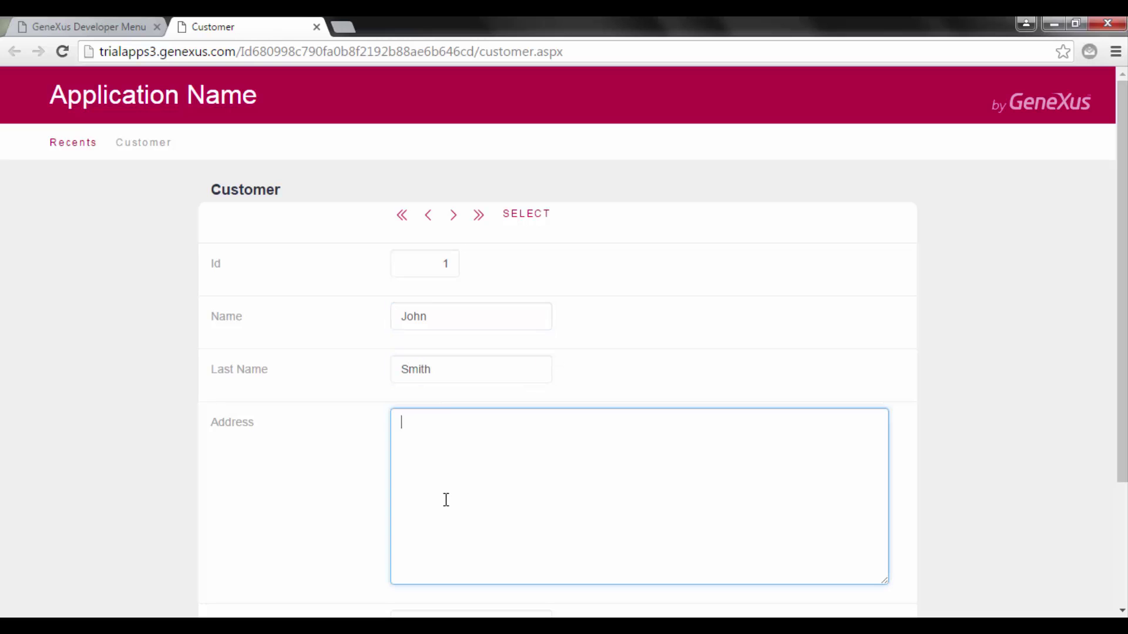
{"action": "type", "text": "5th A"}
{"action": "type", "text": "venue"}
{"action": "type", "text": " 111"}
{"action": "scroll", "coordinate": [446, 499], "scroll_direction": "down", "scroll_amount": 3}
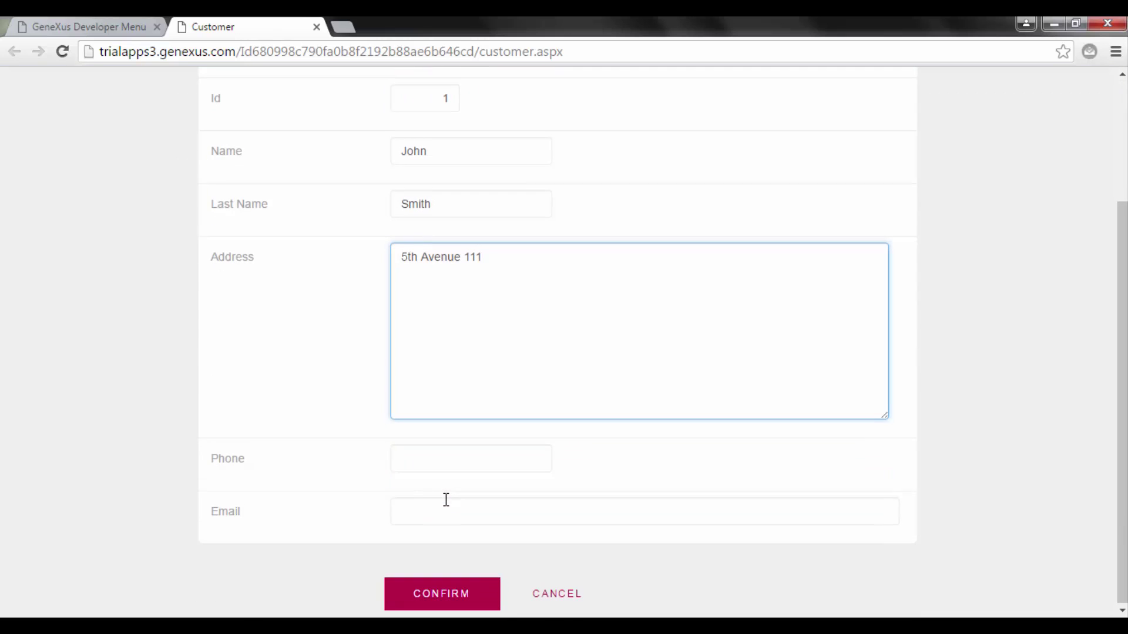
{"action": "key", "text": "Tab"}
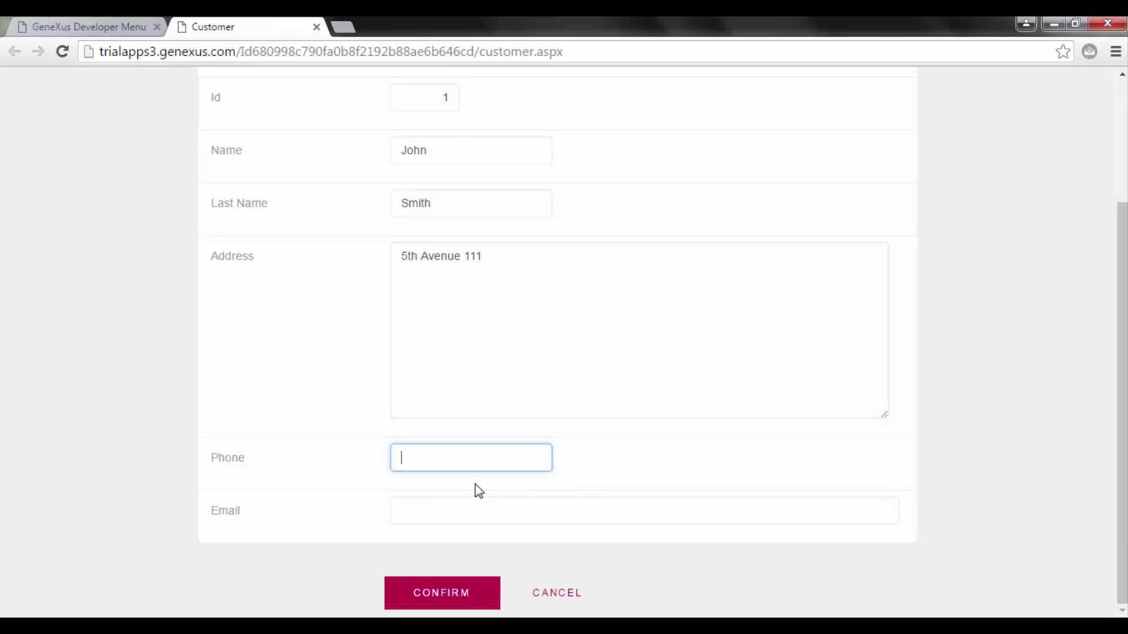
{"action": "type", "text": "1111"}
{"action": "key", "text": "Tab"}
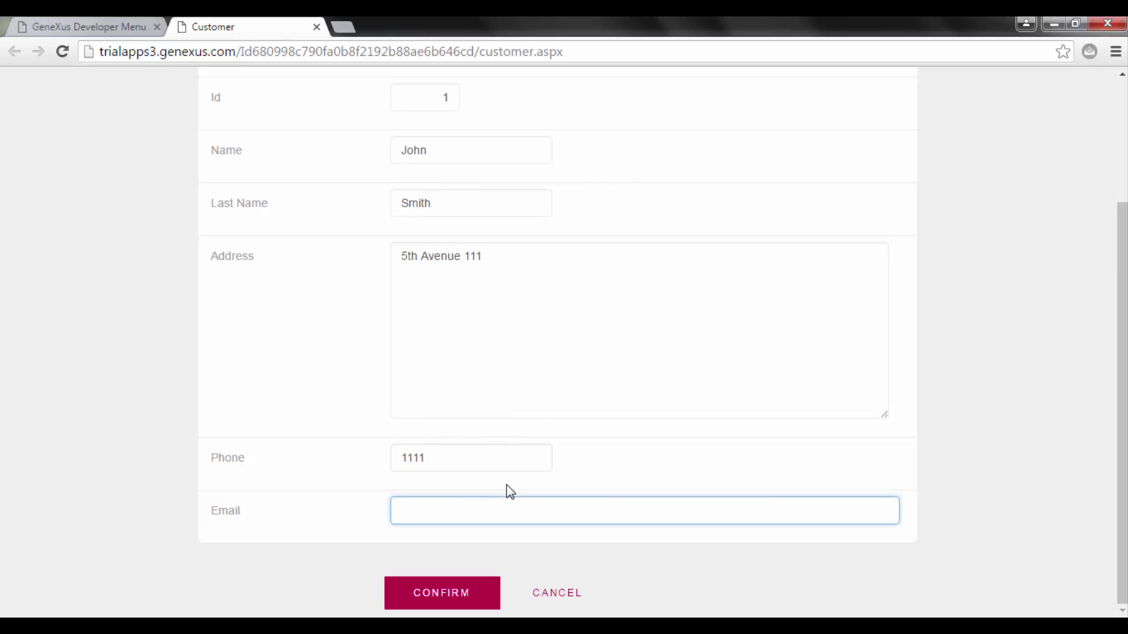
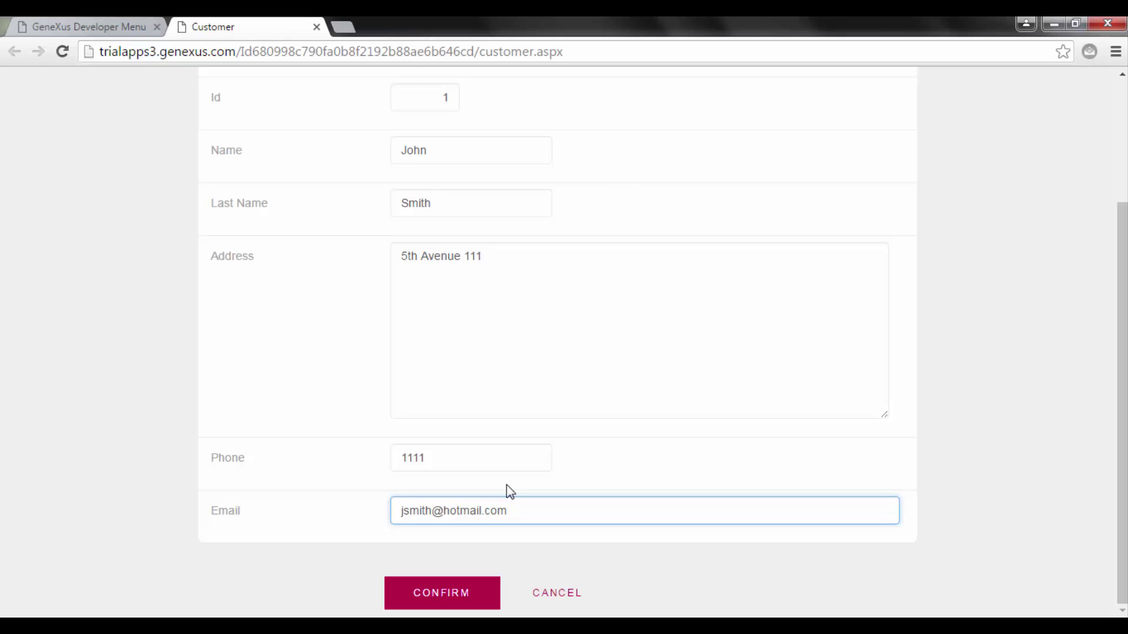
{"action": "left_click", "coordinate": [461, 593]}
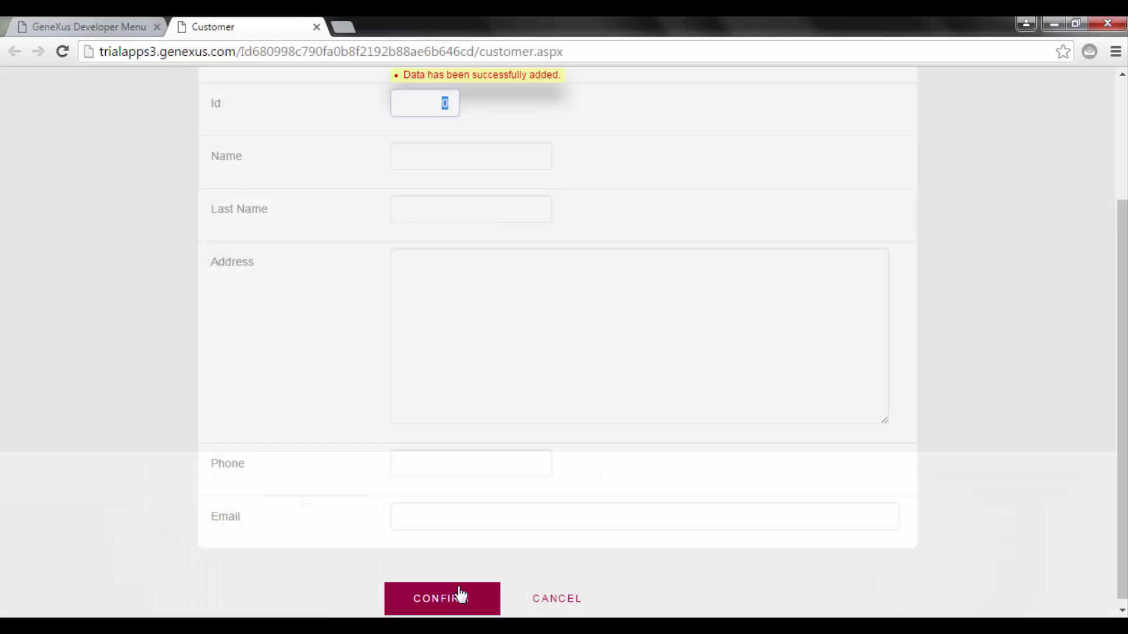
{"action": "scroll", "coordinate": [460, 596], "scroll_direction": "up", "scroll_amount": 2}
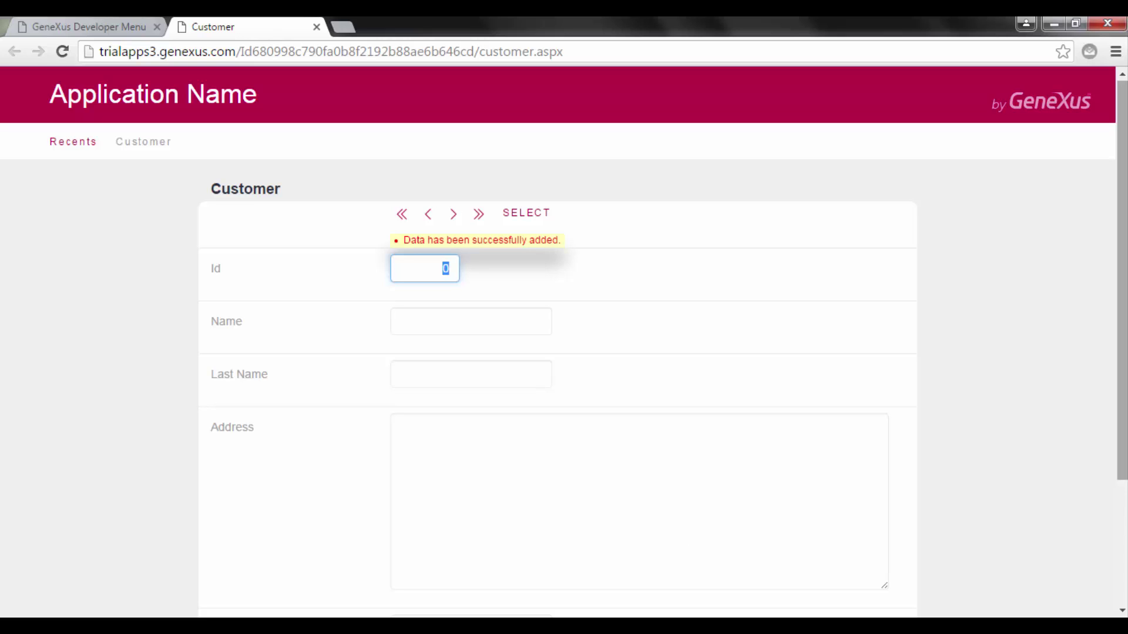
{"action": "type", "text": "2"}
{"action": "key", "text": "Tab"}
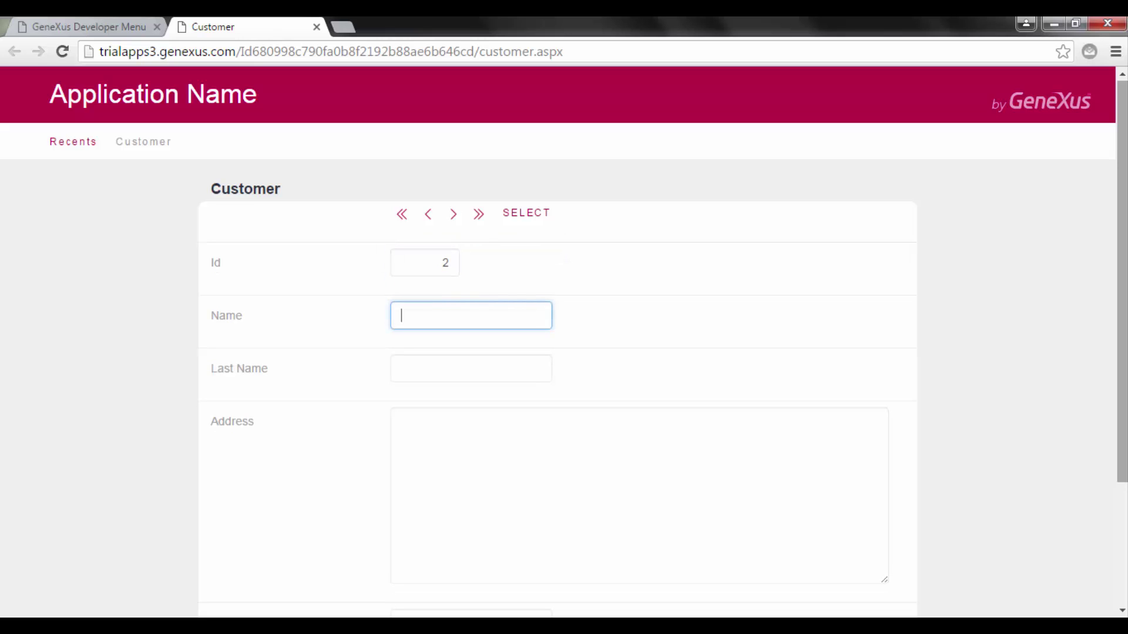
{"action": "key", "text": "Tab"}
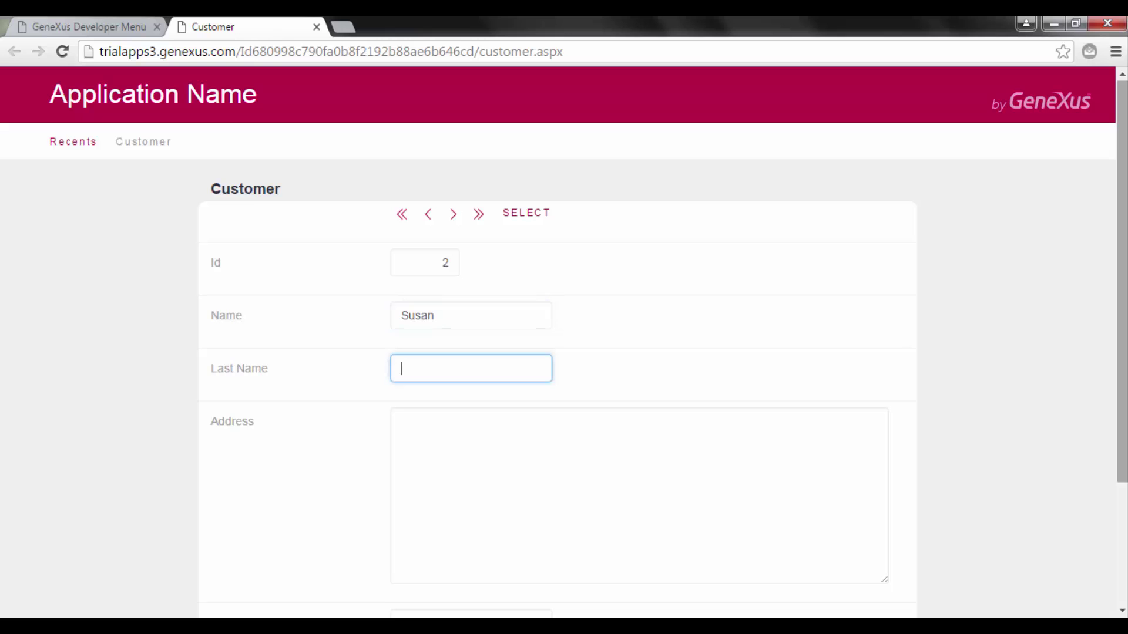
{"action": "key", "text": "Tab"}
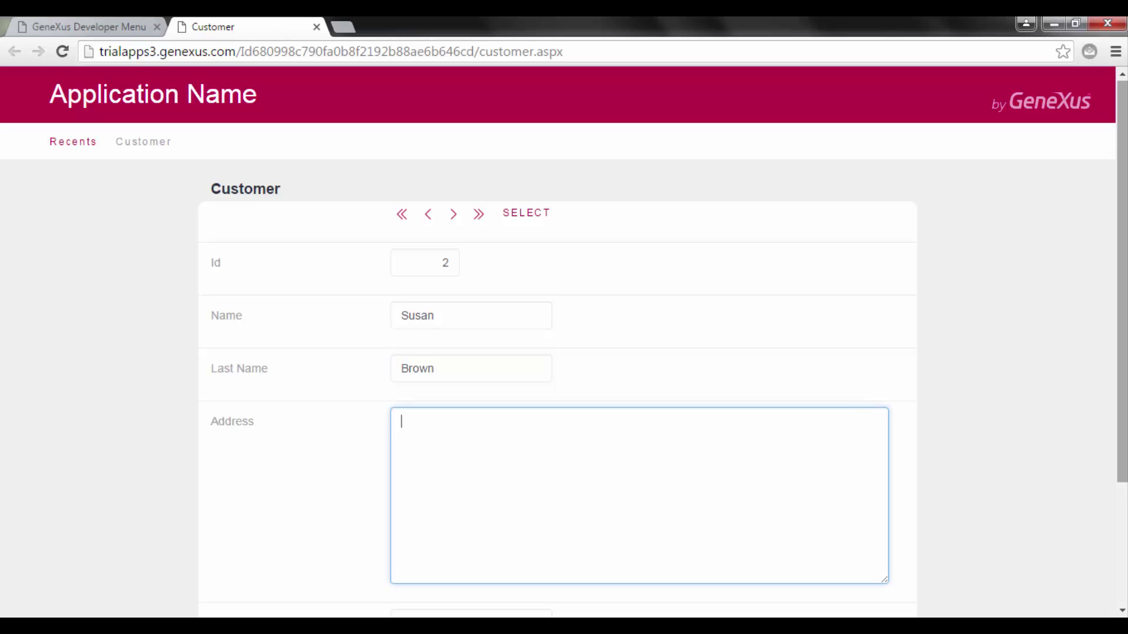
{"action": "type", "text": "7"}
{"action": "type", "text": "th Avenue 2"}
{"action": "type", "text": "22"}
{"action": "key", "text": "Tab"}
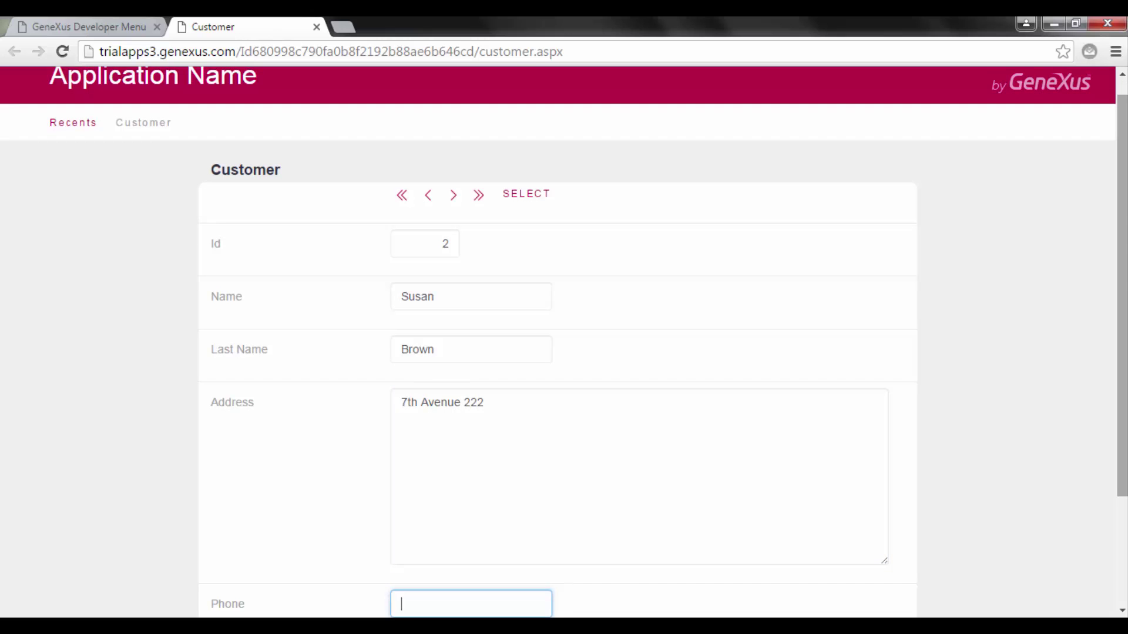
{"action": "scroll", "coordinate": [564, 354], "scroll_direction": "down", "scroll_amount": 2}
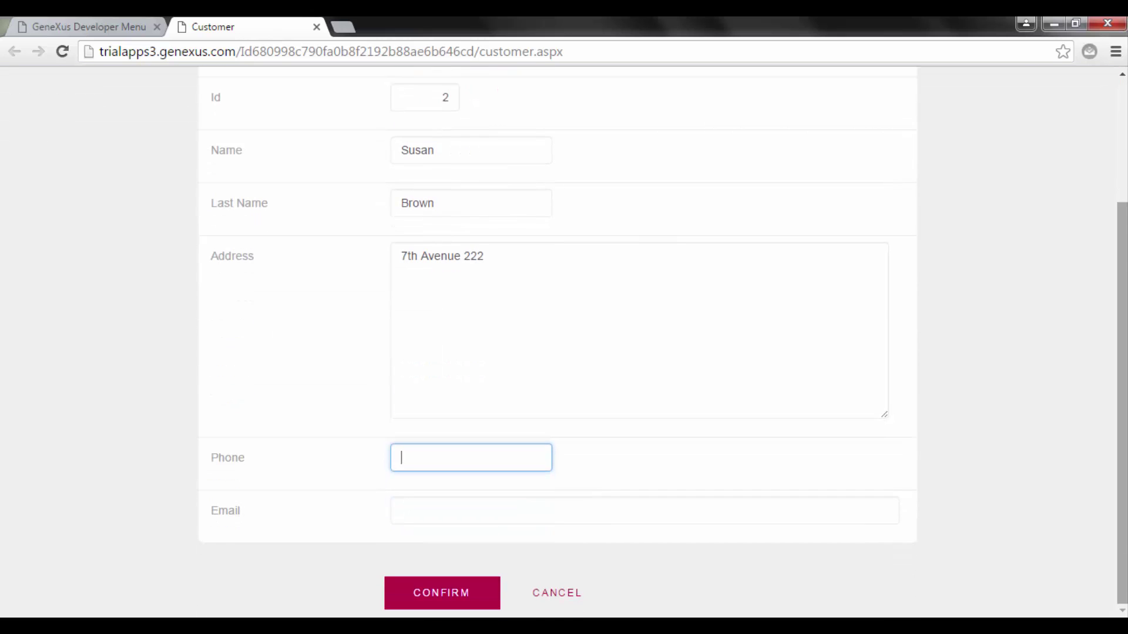
{"action": "type", "text": "2222"}
{"action": "key", "text": "Tab"}
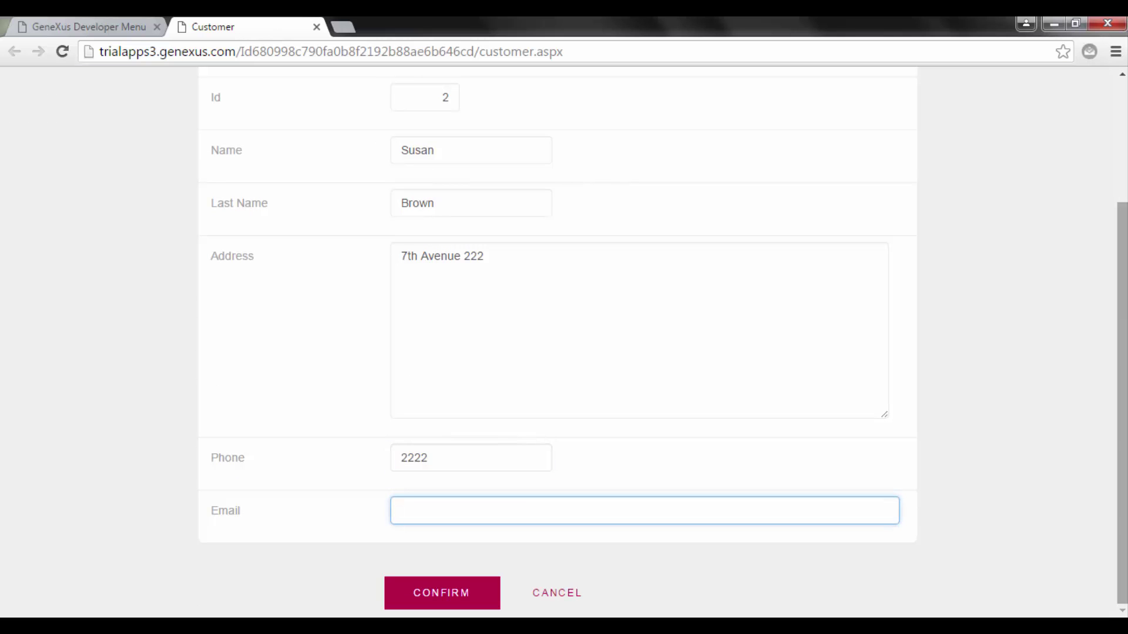
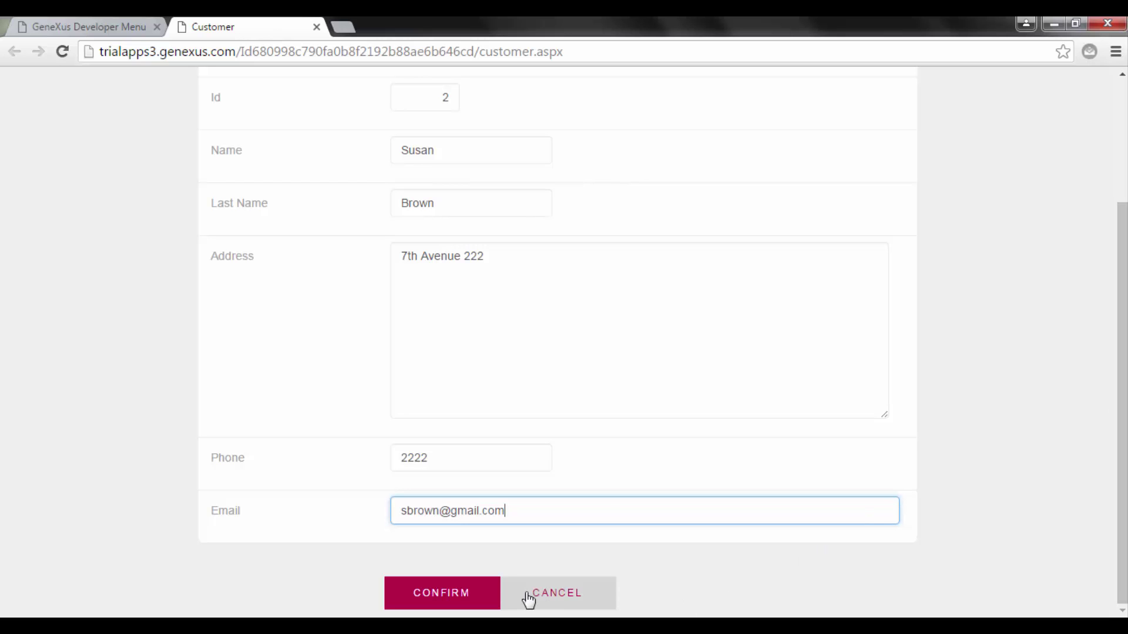
{"action": "left_click", "coordinate": [471, 597]}
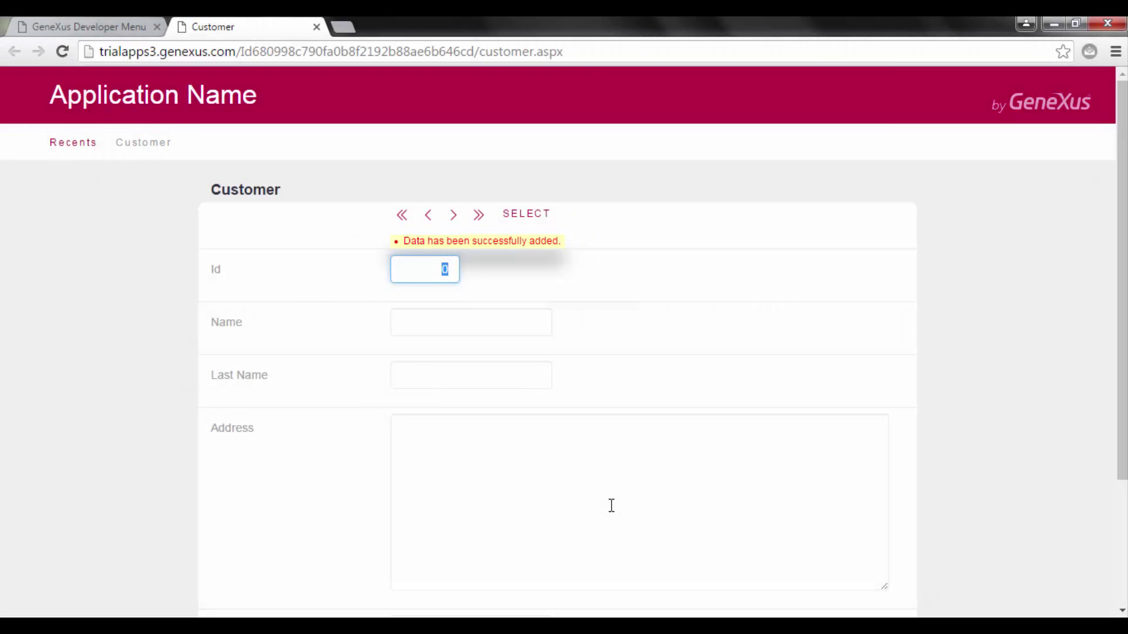
{"action": "type", "text": "1"}
- Retrieve customer Id 1 to show John Smith's record
{"action": "key", "text": "Tab"}
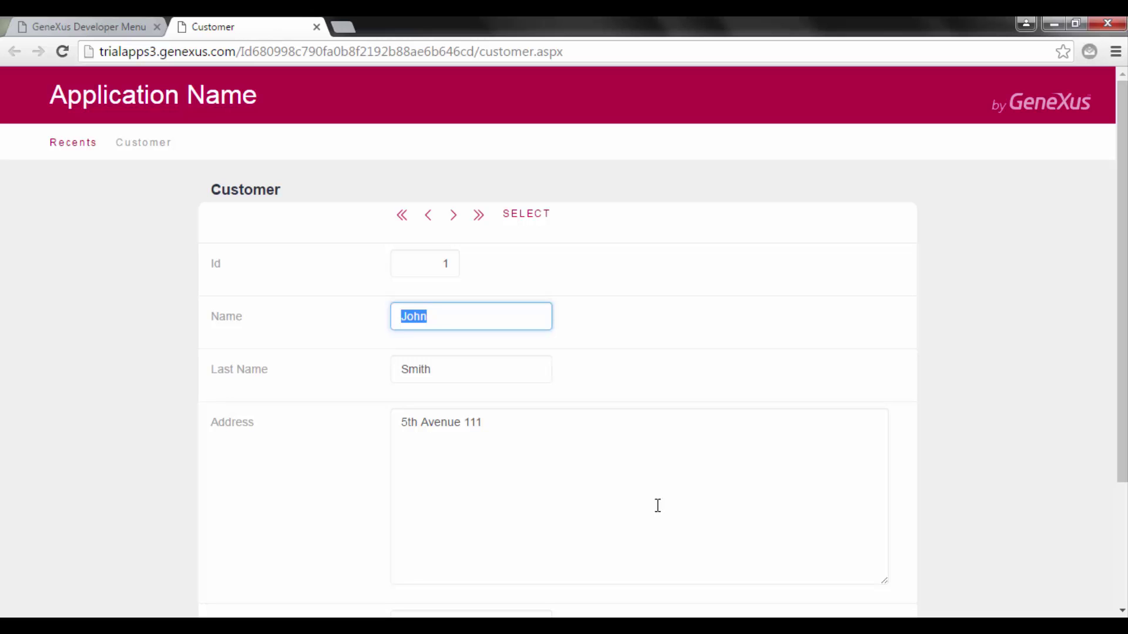
{"action": "scroll", "coordinate": [658, 506], "scroll_direction": "down", "scroll_amount": 1}
{"action": "scroll", "coordinate": [657, 506], "scroll_direction": "down", "scroll_amount": 1}
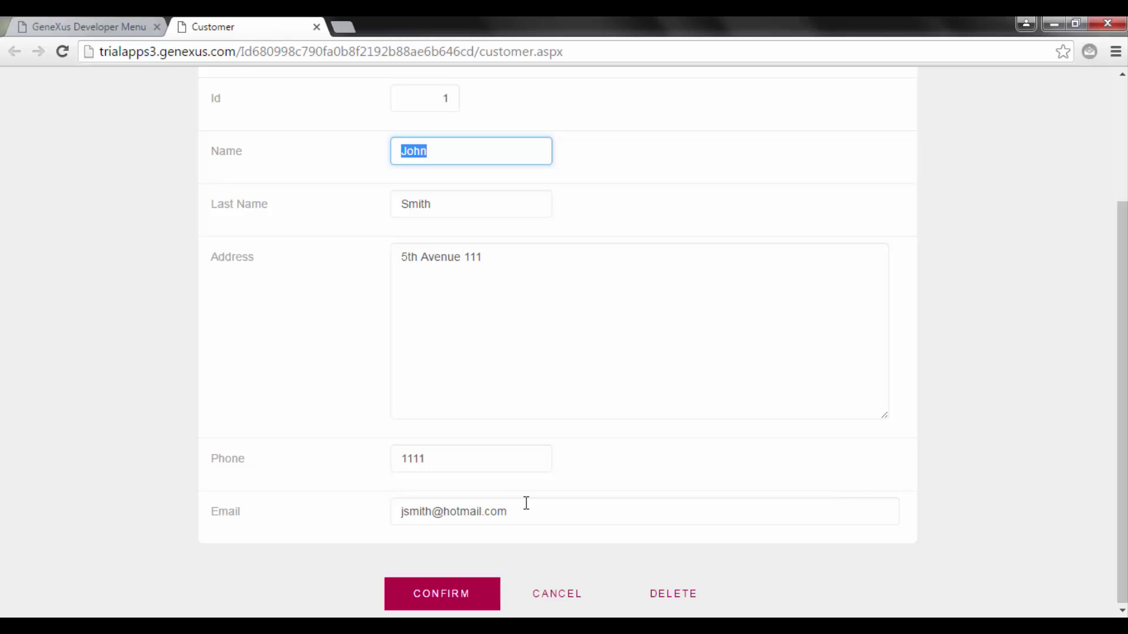
{"action": "left_click", "coordinate": [491, 464]}
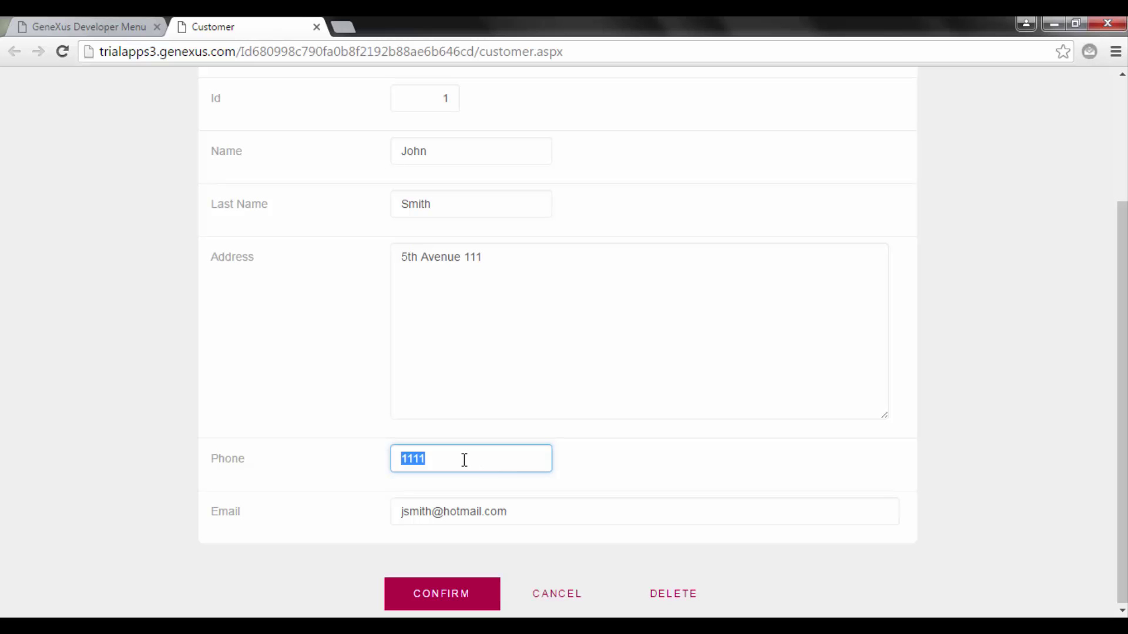
{"action": "left_click", "coordinate": [439, 461]}
{"action": "type", "text": "22"}
{"action": "left_click", "coordinate": [722, 601]}
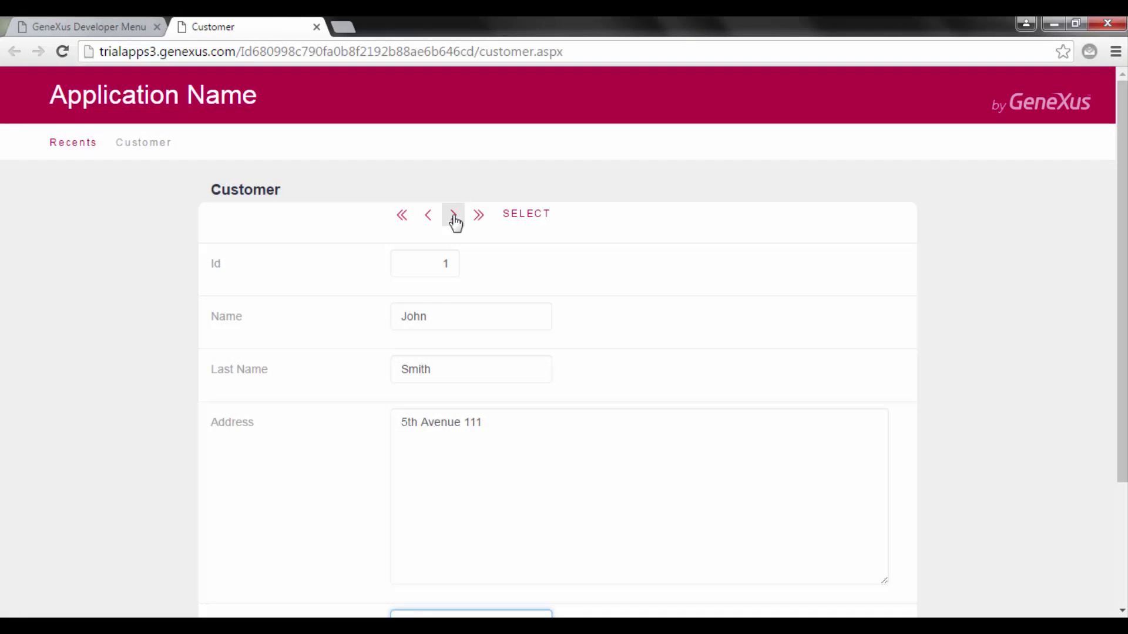
- Step through the next, first and last customer records, then open the selection list
{"action": "left_click", "coordinate": [454, 219]}
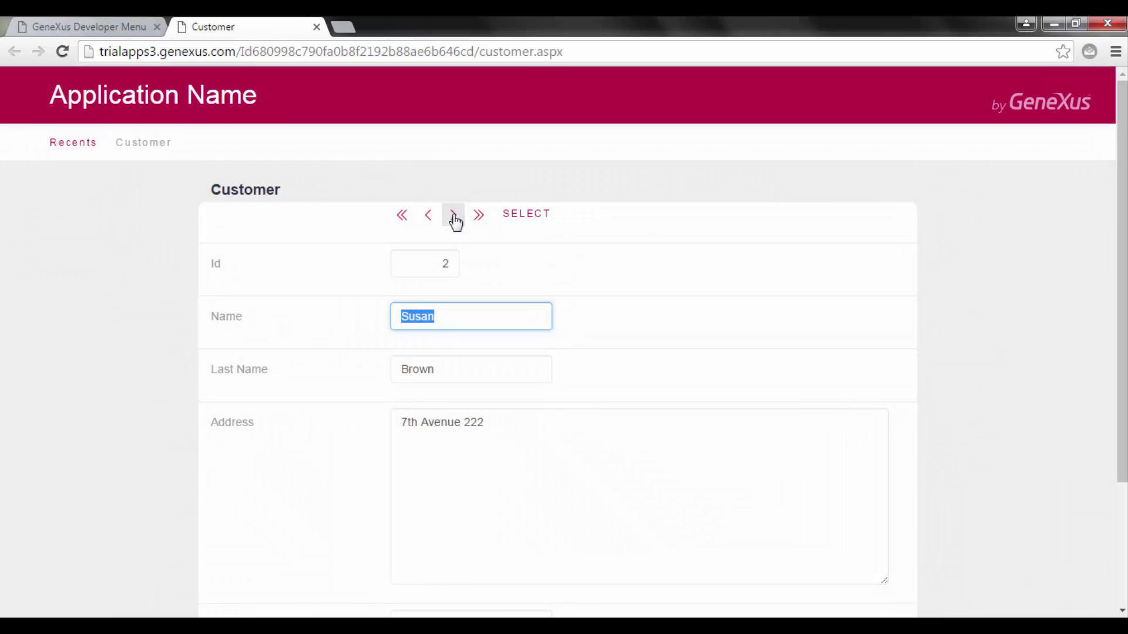
{"action": "left_click", "coordinate": [402, 220]}
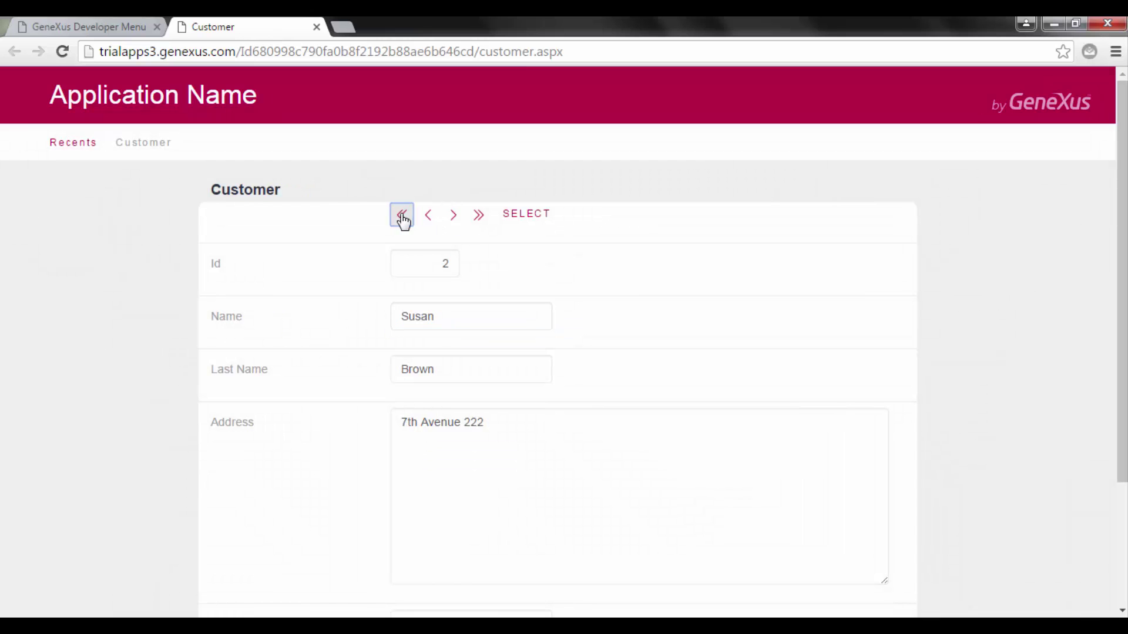
{"action": "left_click", "coordinate": [480, 218]}
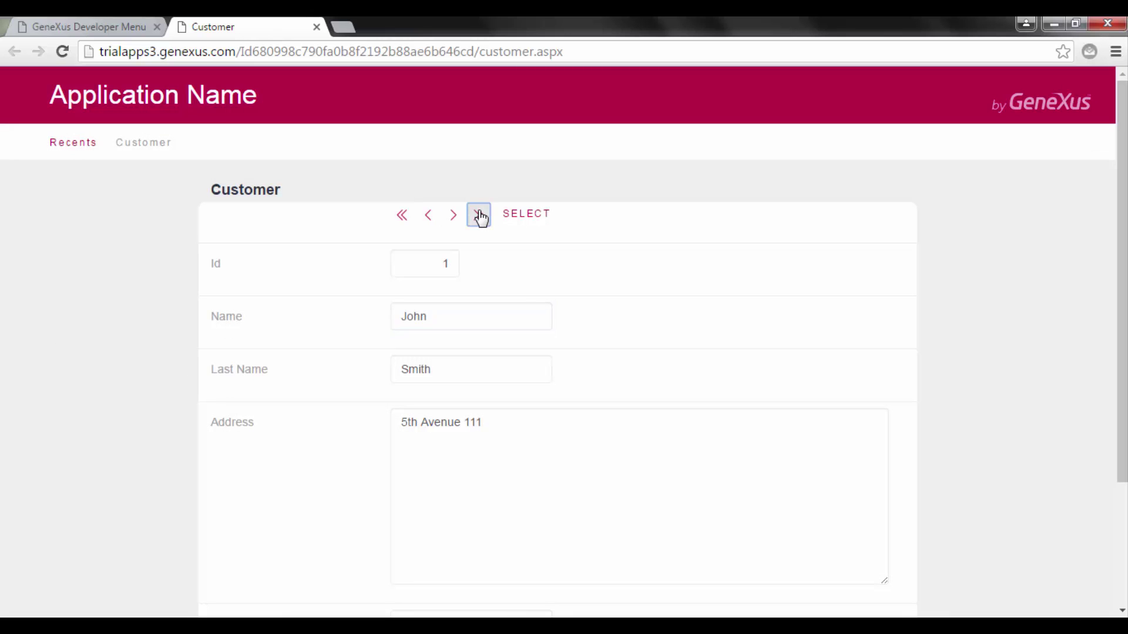
{"action": "left_click", "coordinate": [524, 220]}
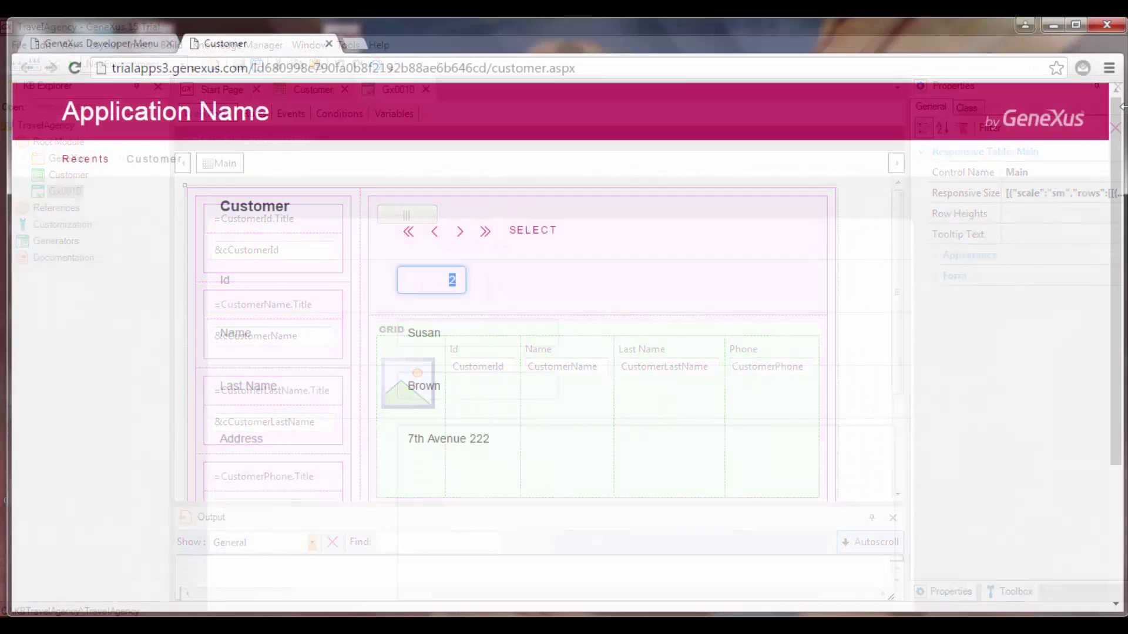
- Narrow the browser to show the stacked mobile layout, then widen it back
{"action": "mouse_move", "coordinate": [1121, 105]}
{"action": "left_mouse_down"}
{"action": "mouse_move", "coordinate": [499, 178]}
{"action": "mouse_move", "coordinate": [637, 176]}
{"action": "left_mouse_up"}
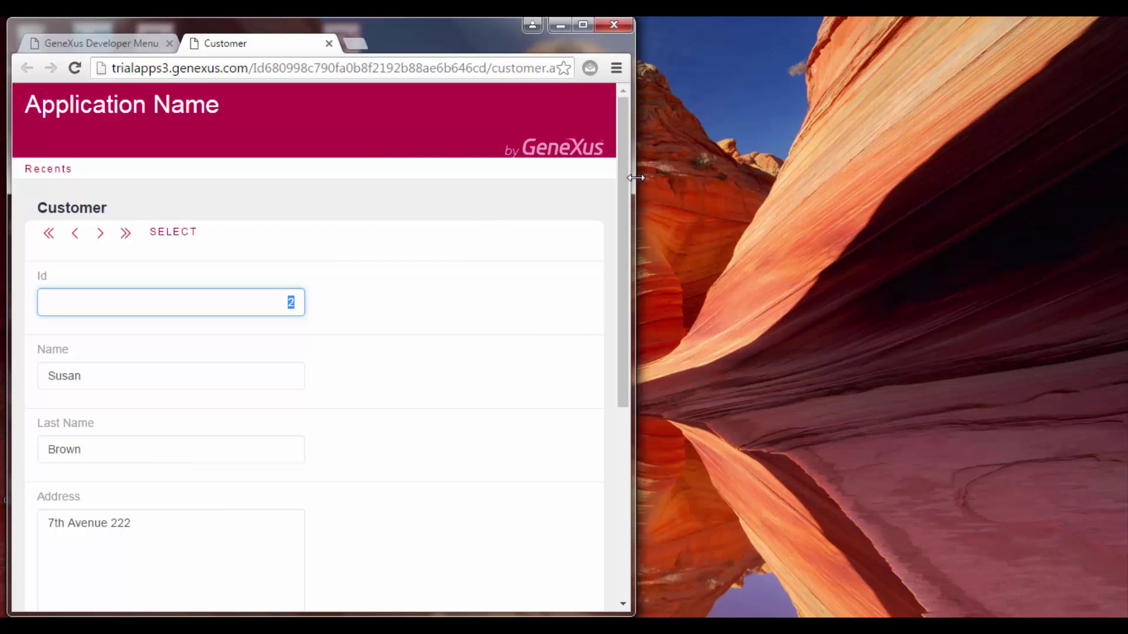
{"action": "left_click_drag", "start_coordinate": [636, 177], "coordinate": [1122, 179]}
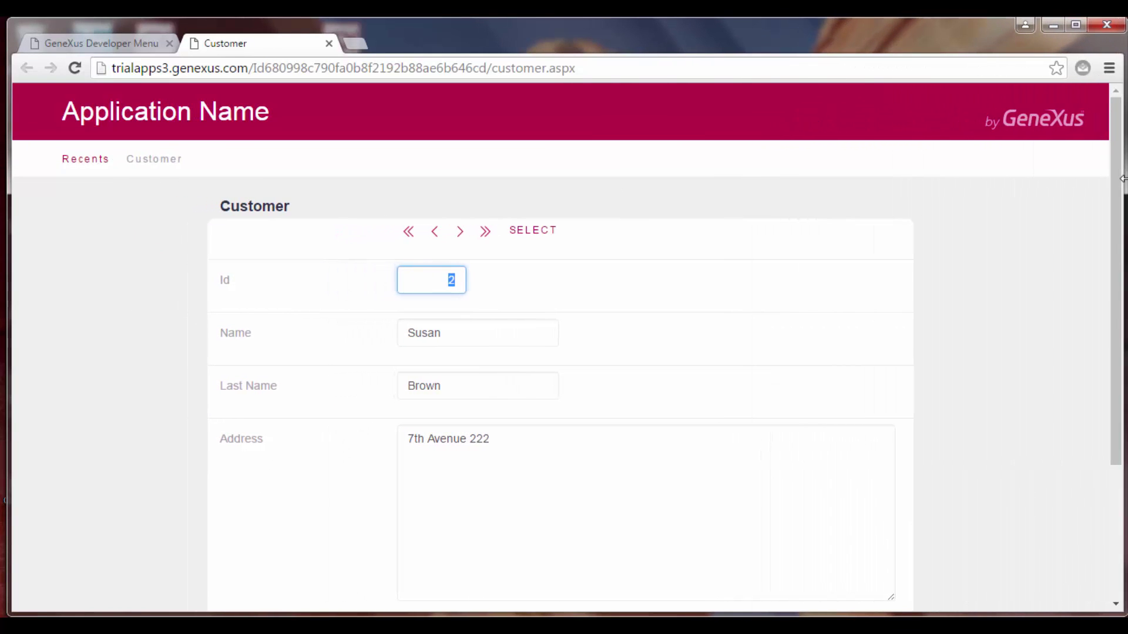